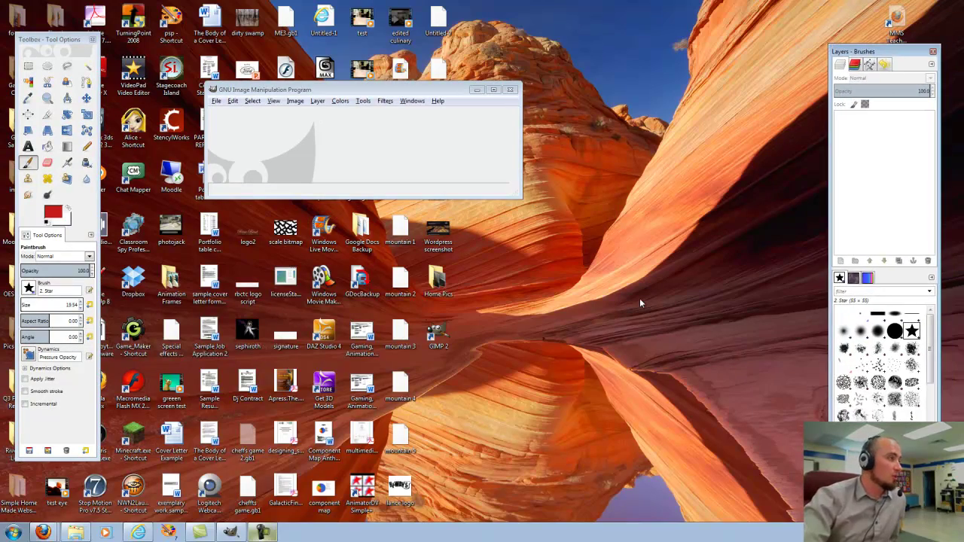
# Create a new blank image of 640 × 400 pixels.
pyautogui.hotkey('alt', 'f')
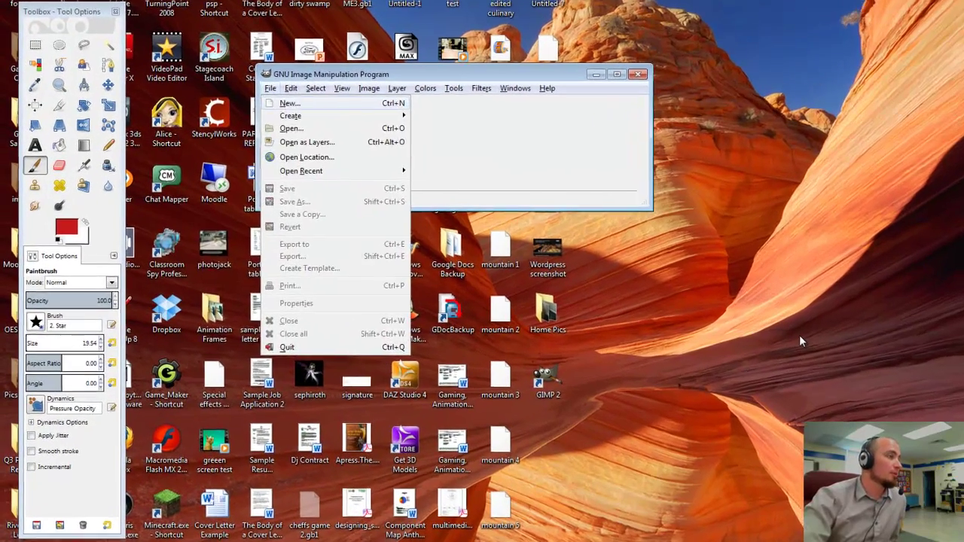
pyautogui.press('Return')
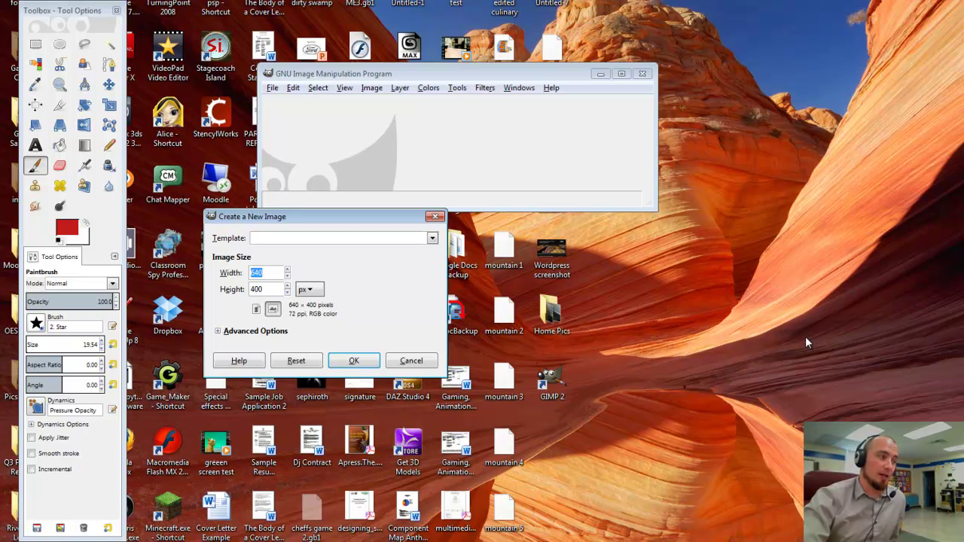
pyautogui.press('Return')
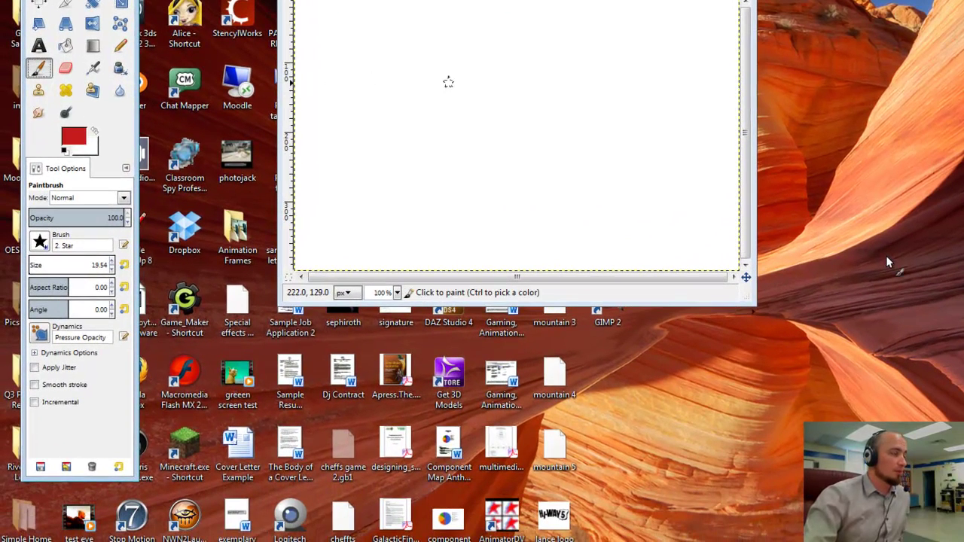
# Paint a long looping red stroke and five separate red stars on the canvas with the 2. Star brush.
pyautogui.moveTo(446, 82)
pyautogui.mouseDown()
pyautogui.moveTo(472, 79)
pyautogui.moveTo(590, 147)
pyautogui.moveTo(577, 134)
pyautogui.moveTo(398, 122)
pyautogui.moveTo(471, 85)
pyautogui.moveTo(602, 215)
pyautogui.moveTo(673, 128)
pyautogui.mouseUp()
pyautogui.click(633, 49)
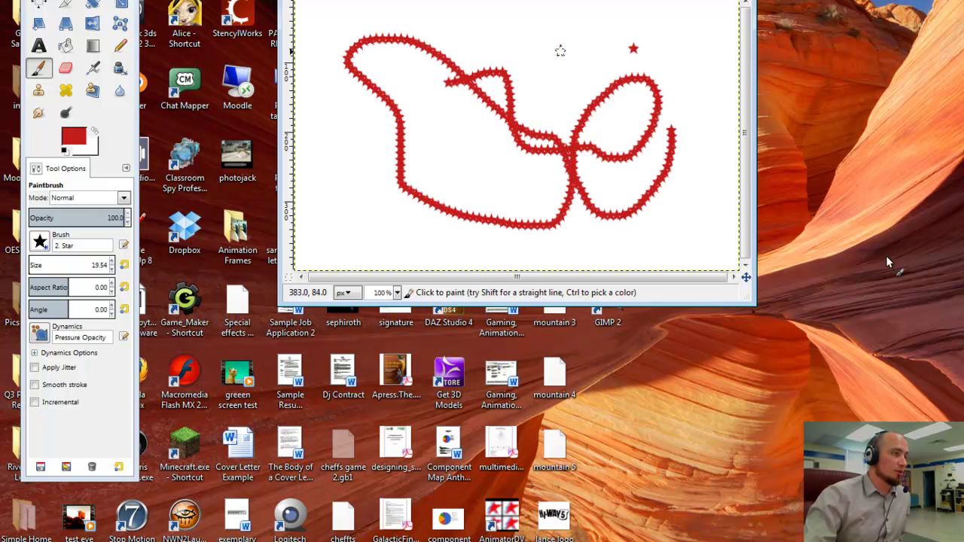
pyautogui.click(560, 50)
pyautogui.click(538, 27)
pyautogui.click(534, 104)
pyautogui.click(476, 159)
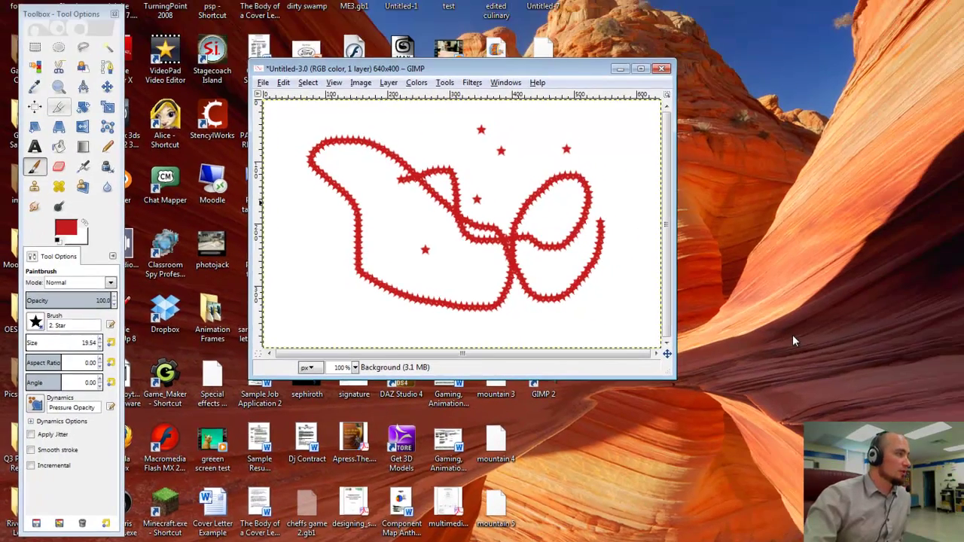
pyautogui.click(65, 6)
pyautogui.click(92, 7)
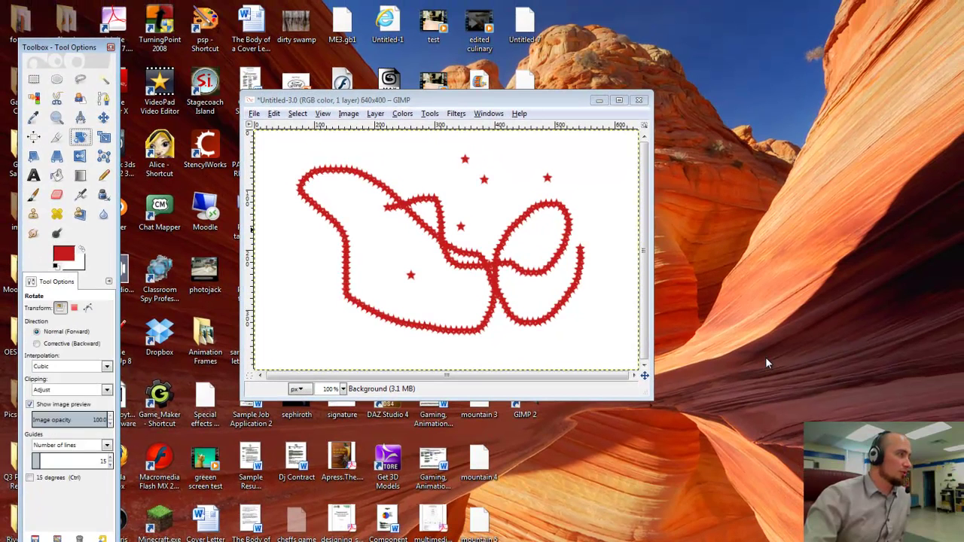
pyautogui.press('z')
pyautogui.press('o')
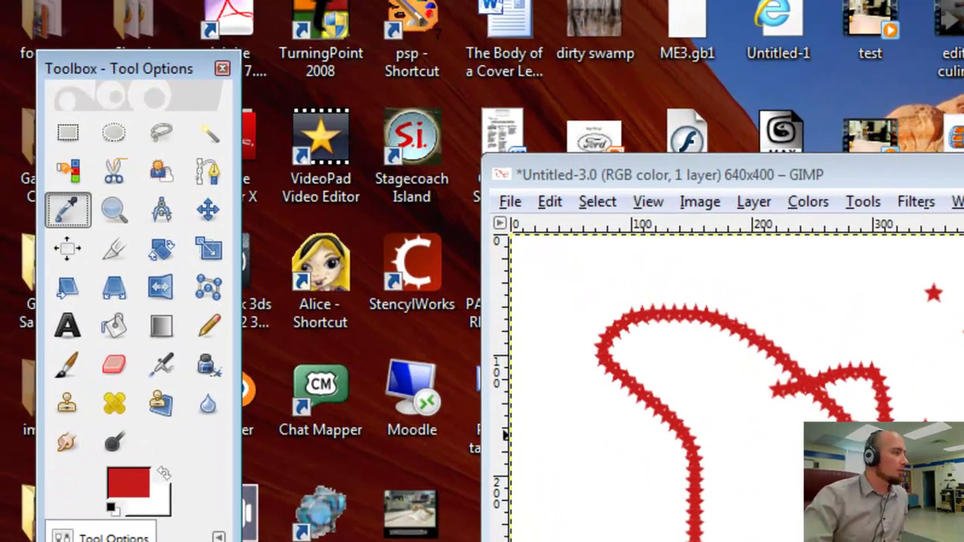
# Using the Paintbrush with the Cell 02 brush, paint scattered red dabs around the loop's lower-left part and a wavy stroke beneath it.
pyautogui.click(67, 365)
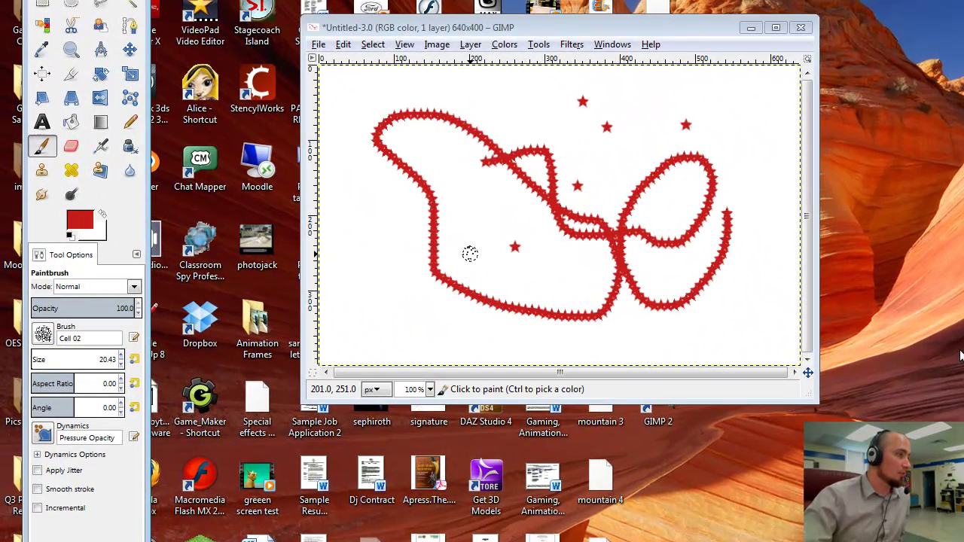
pyautogui.click(470, 254)
pyautogui.click(474, 215)
pyautogui.click(462, 244)
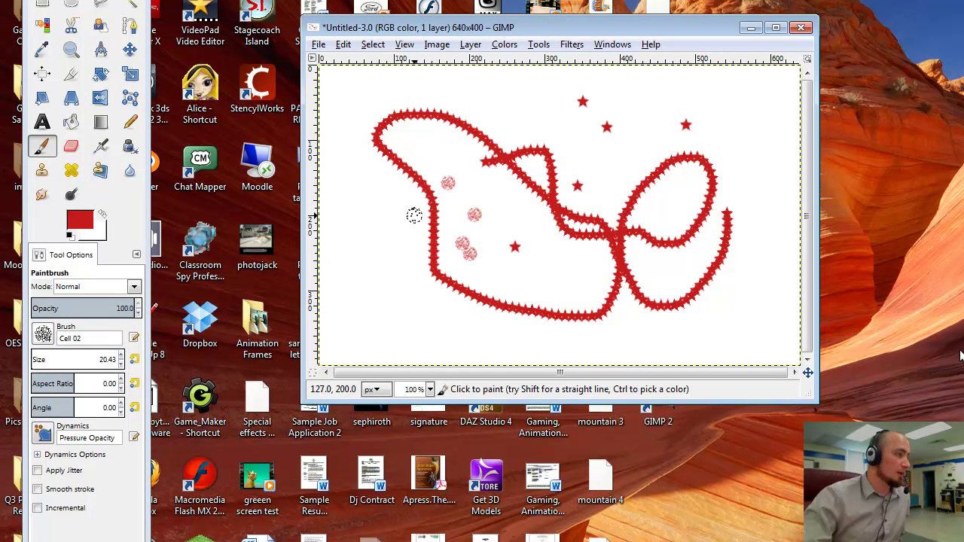
pyautogui.click(414, 216)
pyautogui.click(388, 273)
pyautogui.click(392, 320)
pyautogui.moveTo(400, 316)
pyautogui.mouseDown()
pyautogui.moveTo(638, 350)
pyautogui.moveTo(689, 300)
pyautogui.moveTo(693, 273)
pyautogui.mouseUp()
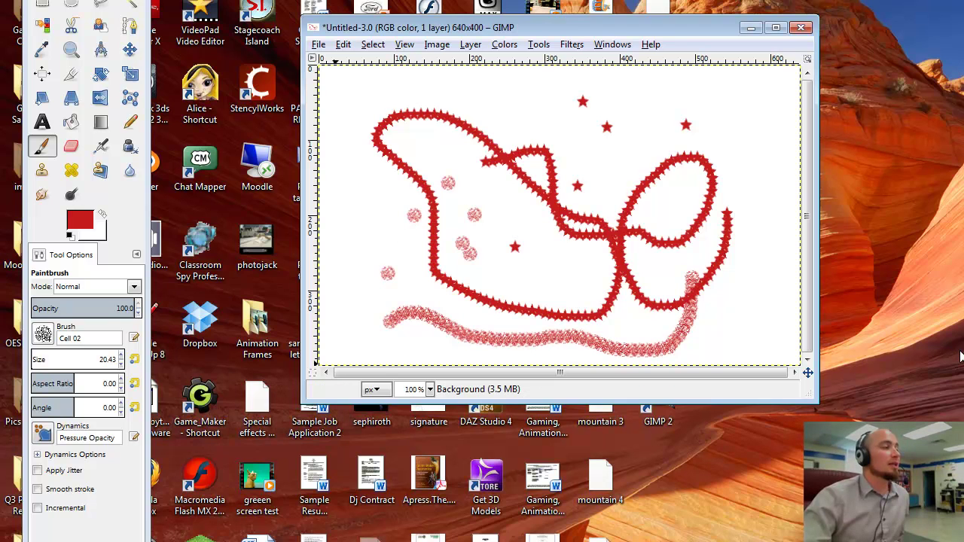
# Change the foreground color to a bright blue.
pyautogui.click(80, 220)
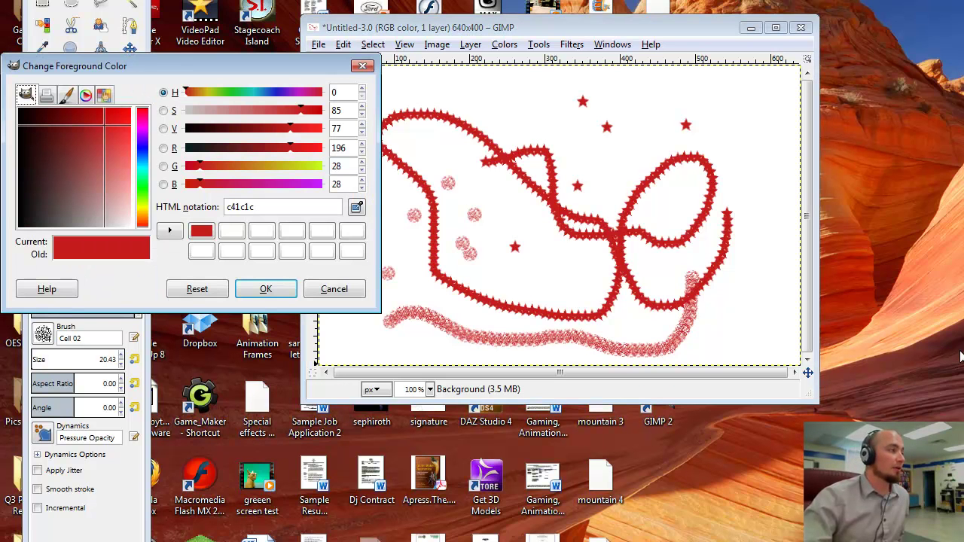
pyautogui.click(110, 138)
pyautogui.click(123, 121)
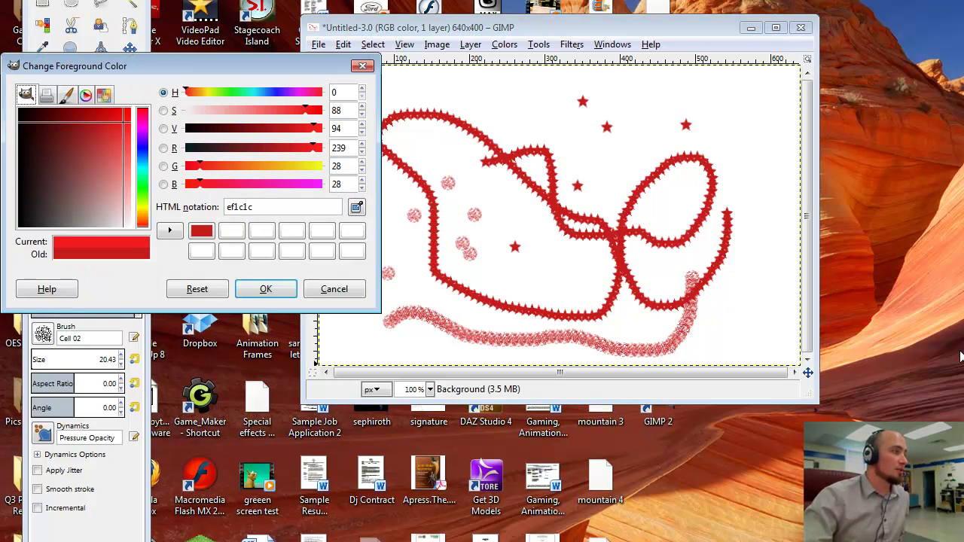
pyautogui.click(143, 161)
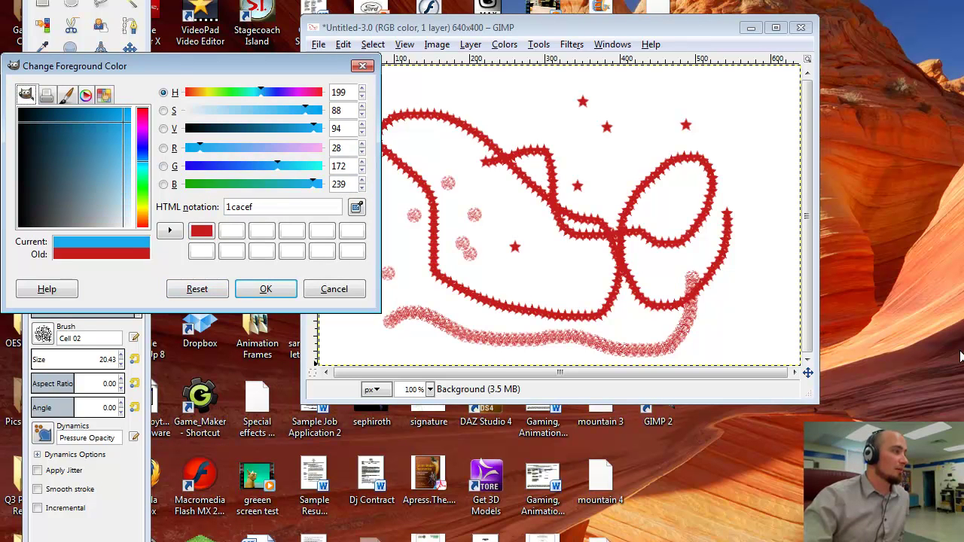
pyautogui.click(143, 146)
pyautogui.click(266, 289)
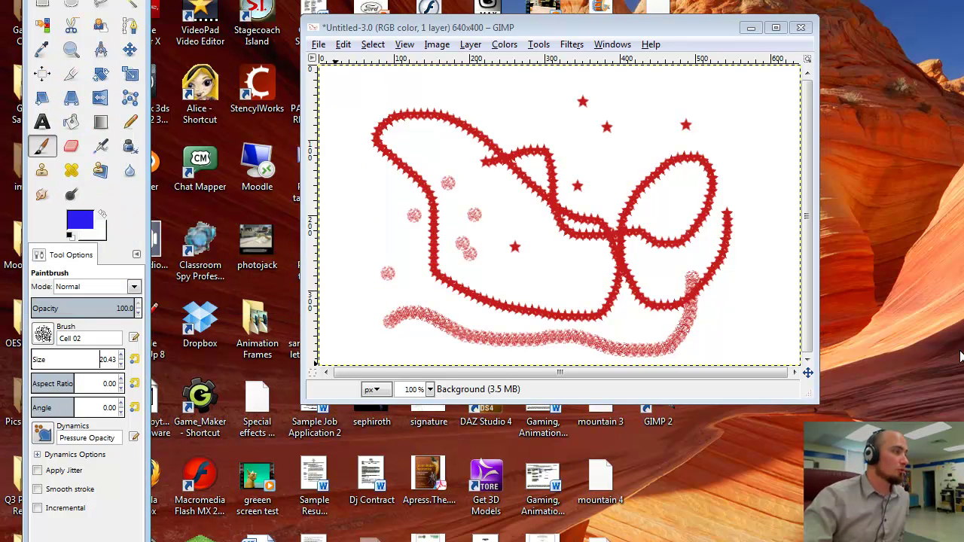
# Paint two blue dabs near the upper stars and a winding blue stroke across the red loops.
pyautogui.click(565, 136)
pyautogui.click(591, 163)
pyautogui.moveTo(680, 114)
pyautogui.mouseDown()
pyautogui.moveTo(627, 147)
pyautogui.moveTo(629, 225)
pyautogui.moveTo(543, 235)
pyautogui.moveTo(473, 203)
pyautogui.moveTo(415, 198)
pyautogui.moveTo(448, 280)
pyautogui.moveTo(528, 242)
pyautogui.moveTo(578, 228)
pyautogui.mouseUp()
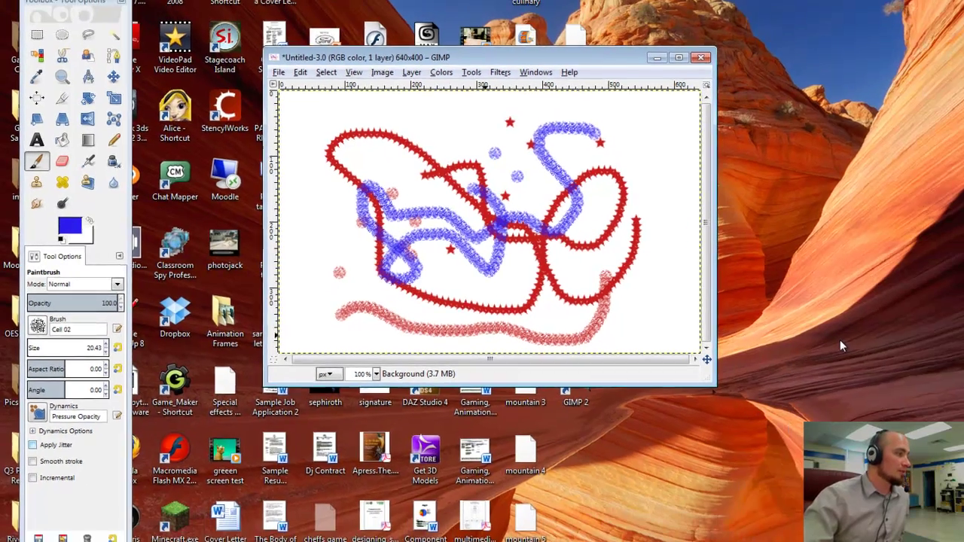
# Apply jitter with an amount of 0.80 to the Paintbrush and paint a blue stroke along the canvas's upper and right sides.
pyautogui.click(33, 445)
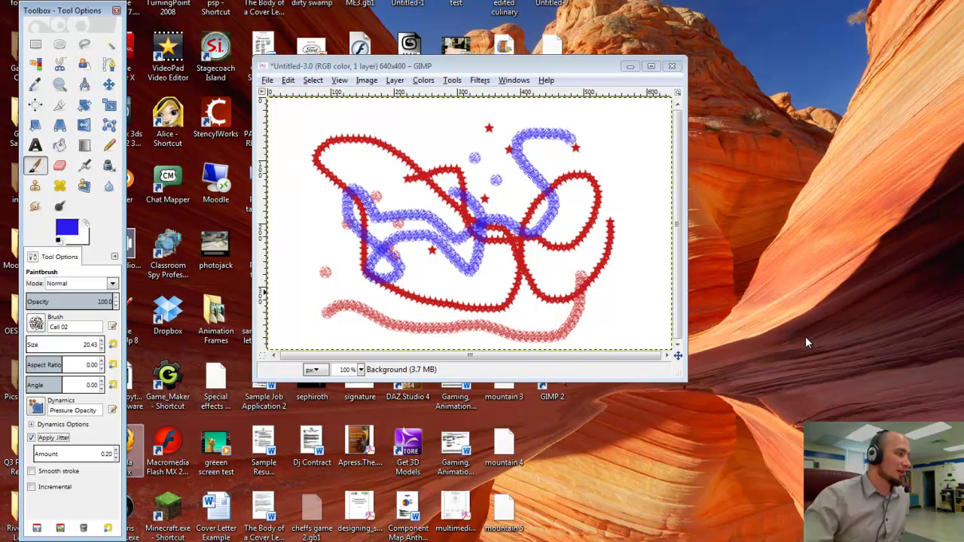
pyautogui.click(116, 451)
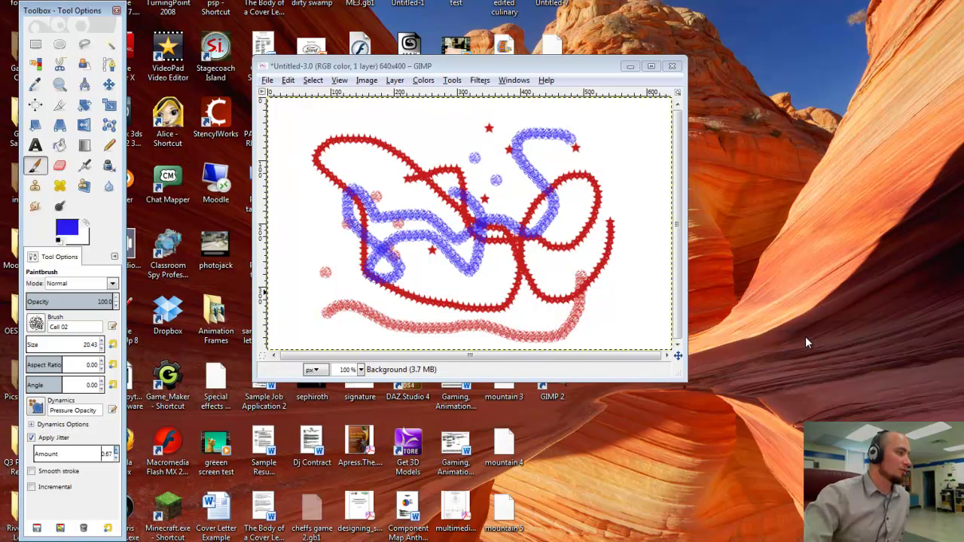
pyautogui.click(354, 119)
pyautogui.moveTo(355, 119)
pyautogui.mouseDown()
pyautogui.moveTo(520, 119)
pyautogui.moveTo(606, 151)
pyautogui.moveTo(629, 256)
pyautogui.moveTo(576, 298)
pyautogui.moveTo(467, 229)
pyautogui.mouseUp()
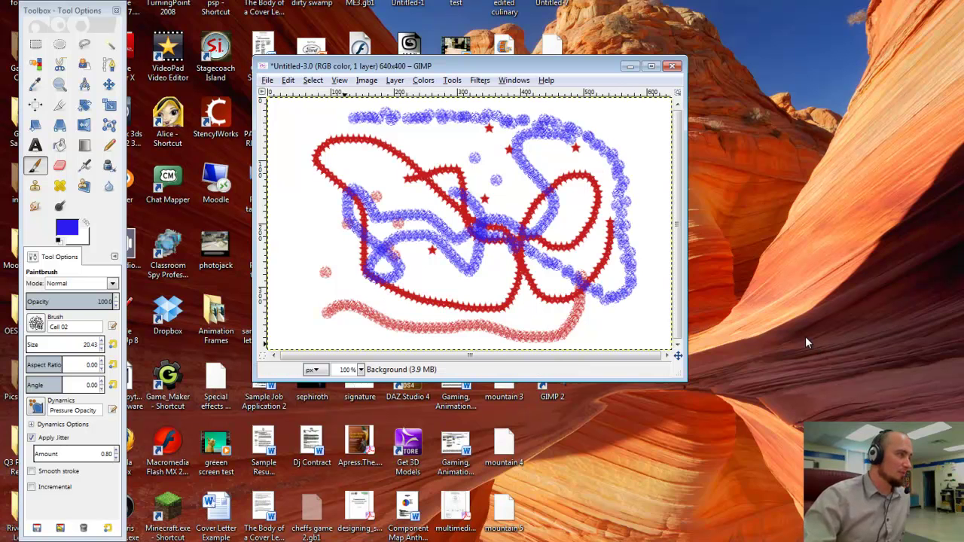
pyautogui.click(112, 284)
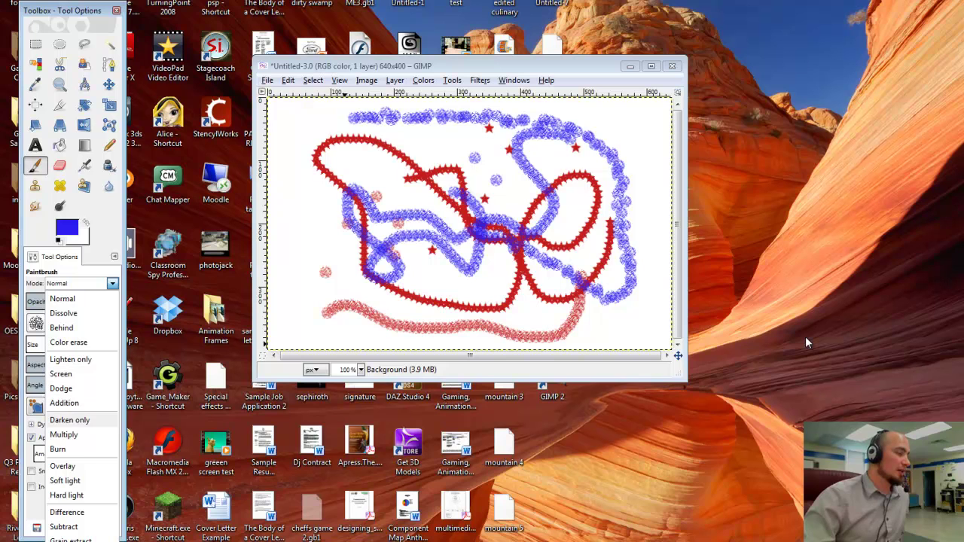
pyautogui.click(62, 299)
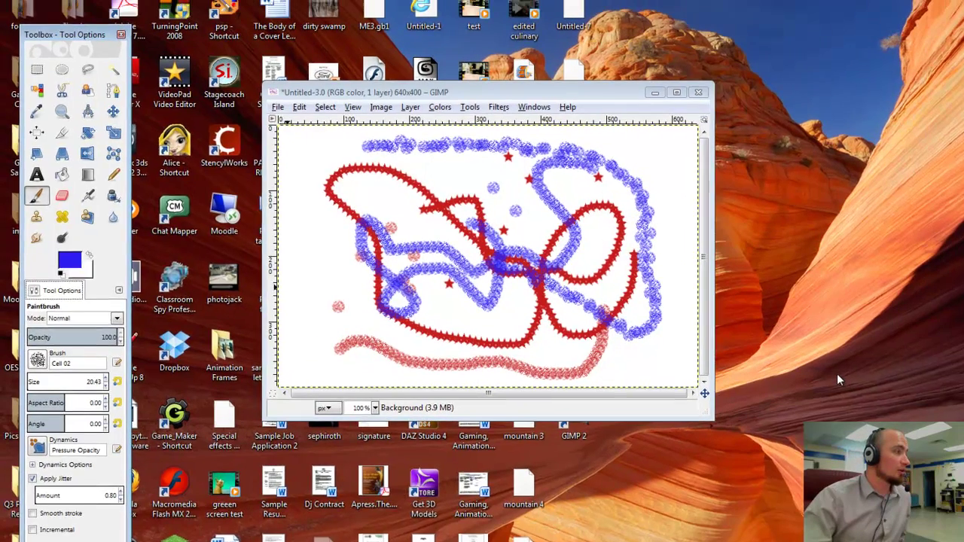
# Change the foreground color to the bright green 1cef70.
pyautogui.click(67, 227)
pyautogui.click(128, 248)
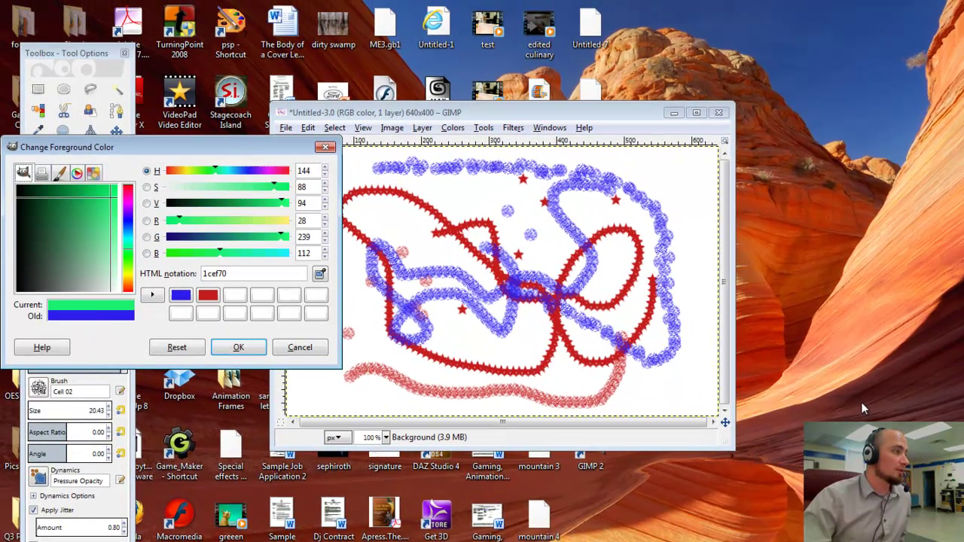
pyautogui.press('Return')
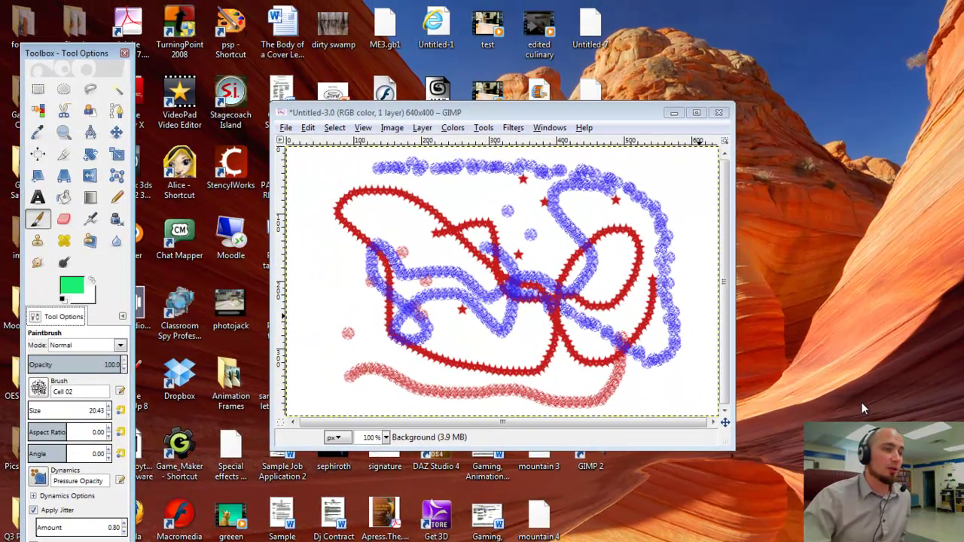
# Paint a solid green blob in the canvas's lower-right area with the 2. Hardness 100 brush at size 20.17.
pyautogui.click(38, 388)
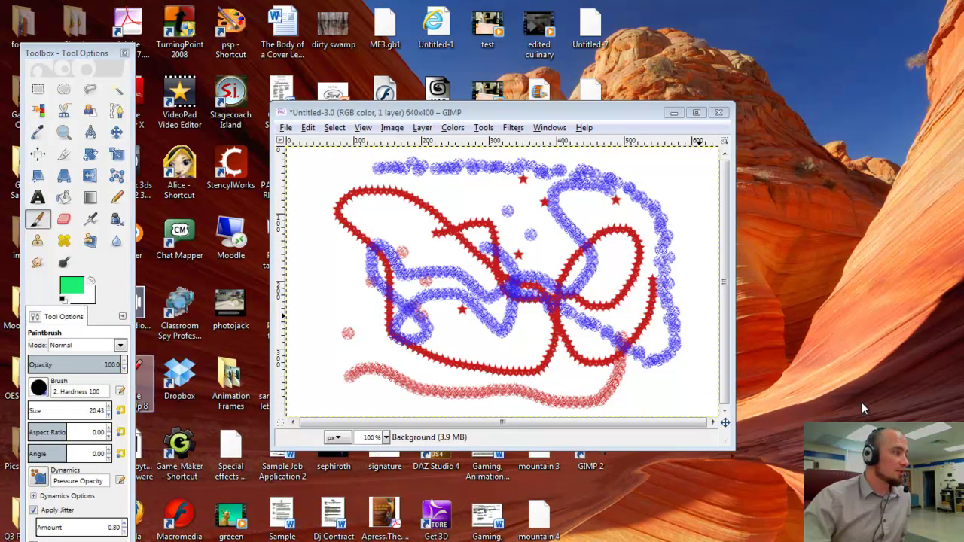
pyautogui.click(66, 412)
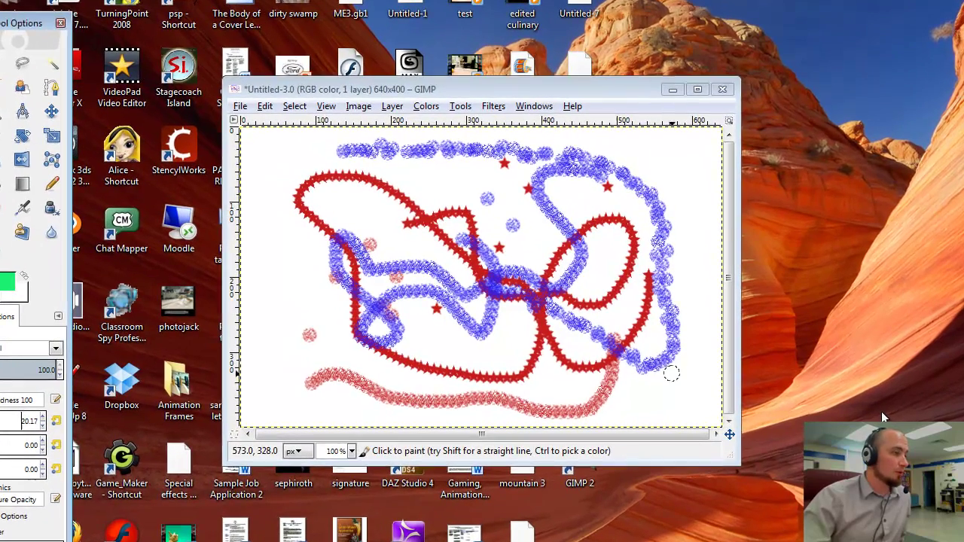
pyautogui.moveTo(666, 361)
pyautogui.mouseDown()
pyautogui.moveTo(683, 381)
pyautogui.moveTo(662, 381)
pyautogui.moveTo(680, 389)
pyautogui.moveTo(649, 407)
pyautogui.moveTo(645, 396)
pyautogui.moveTo(663, 379)
pyautogui.mouseUp()
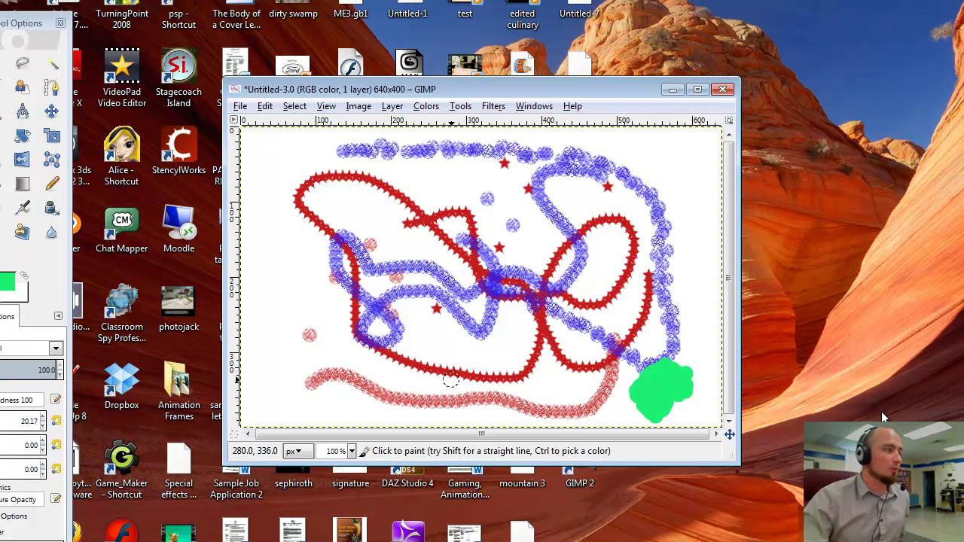
# Darken the foreground color to a very dark green and paint a solid blob inside the upper-left red loop.
pyautogui.click(6, 282)
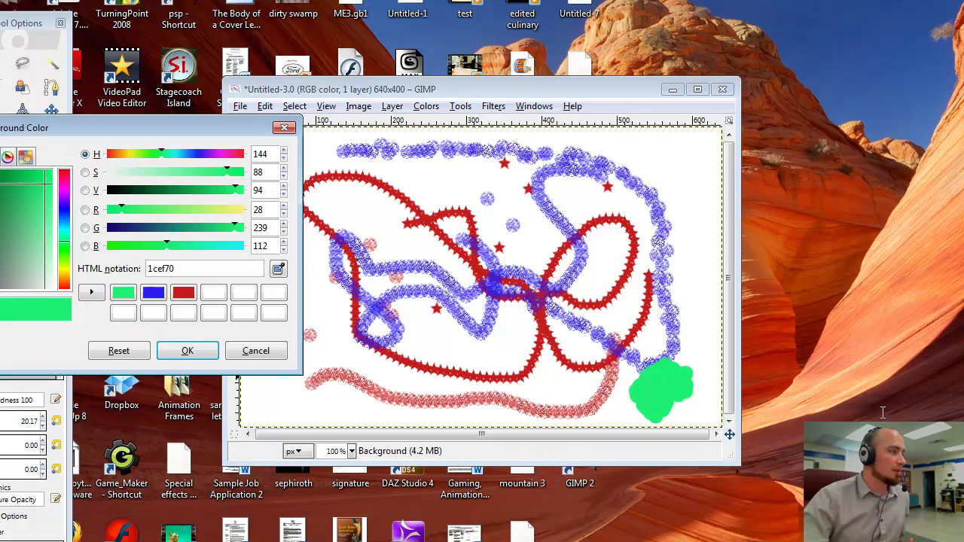
pyautogui.moveTo(45, 184)
pyautogui.mouseDown()
pyautogui.moveTo(0, 226)
pyautogui.moveTo(0, 194)
pyautogui.mouseUp()
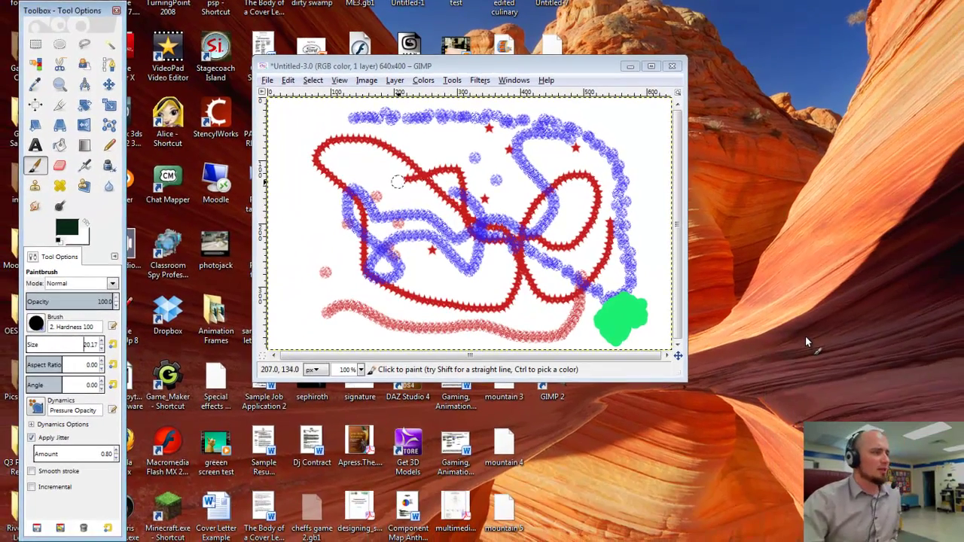
pyautogui.moveTo(395, 182); pyautogui.dragTo(387, 174)
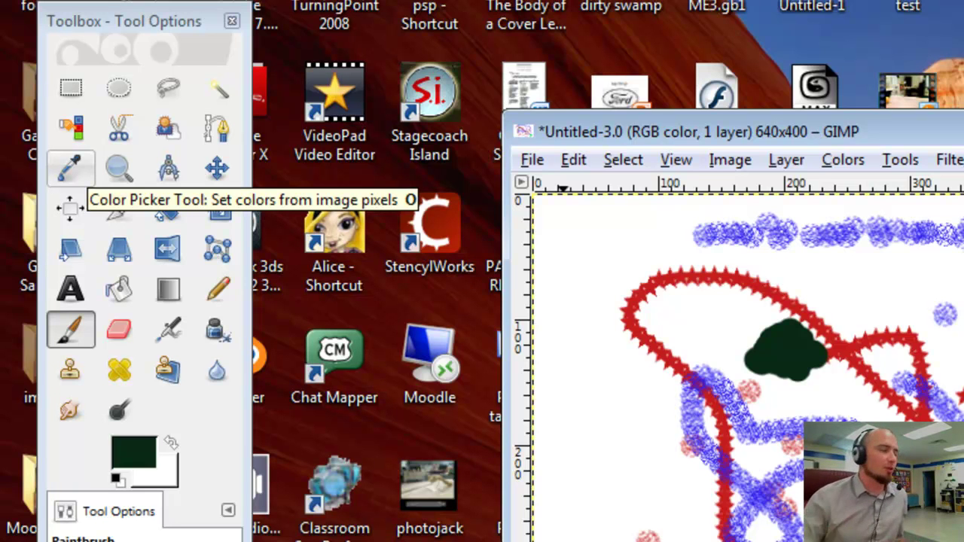
# With the Color Picker, sample the foreground color from the bright green blob, the blue stroke, the red line and finally the dark green blob.
pyautogui.click(71, 167)
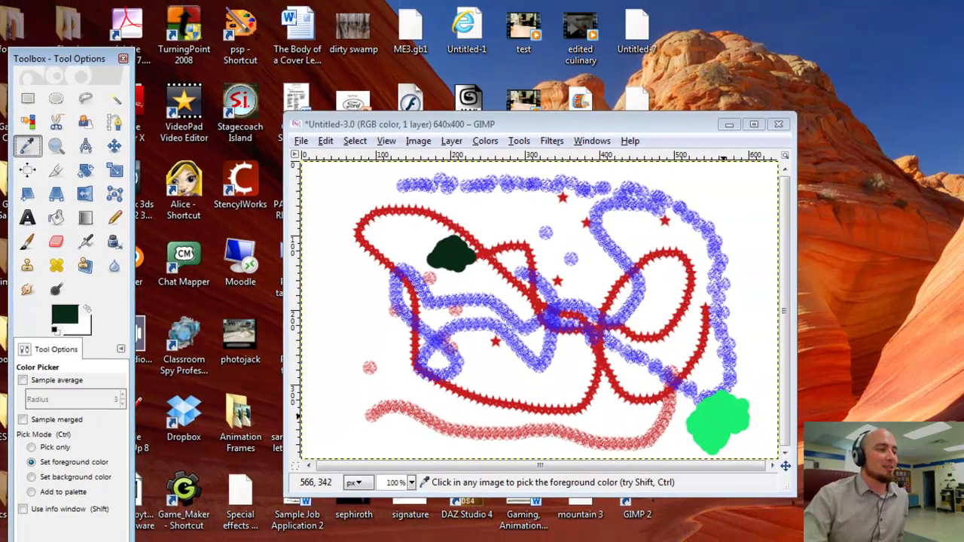
pyautogui.click(720, 416)
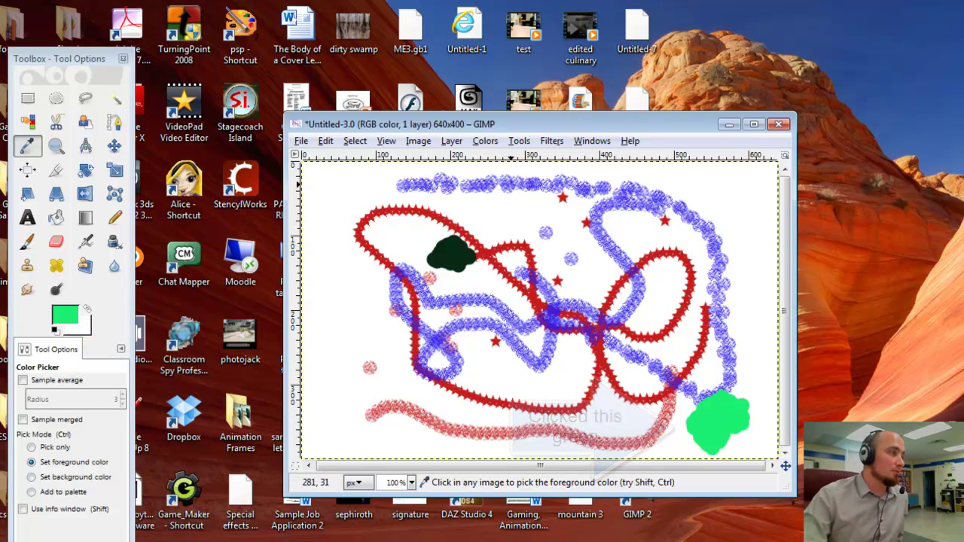
pyautogui.click(516, 185)
pyautogui.click(516, 184)
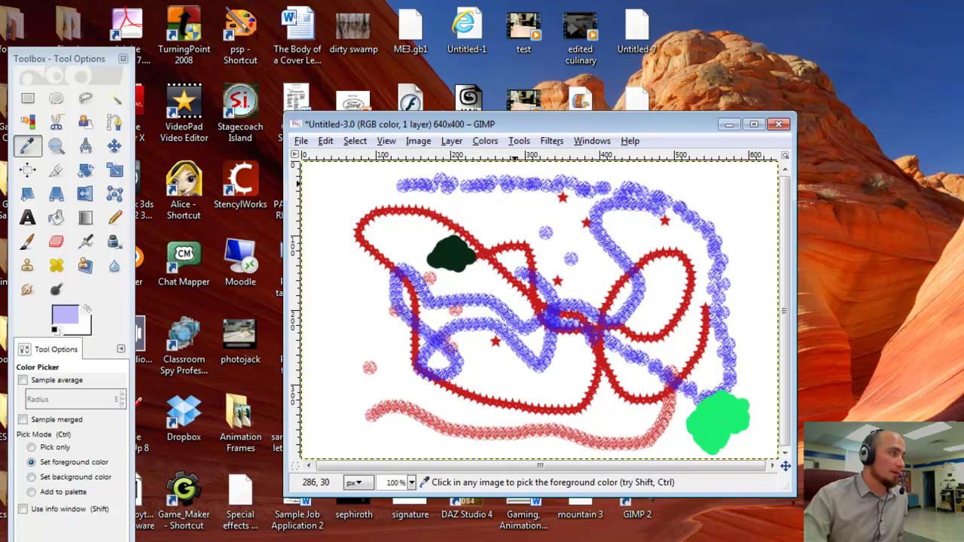
pyautogui.click(516, 183)
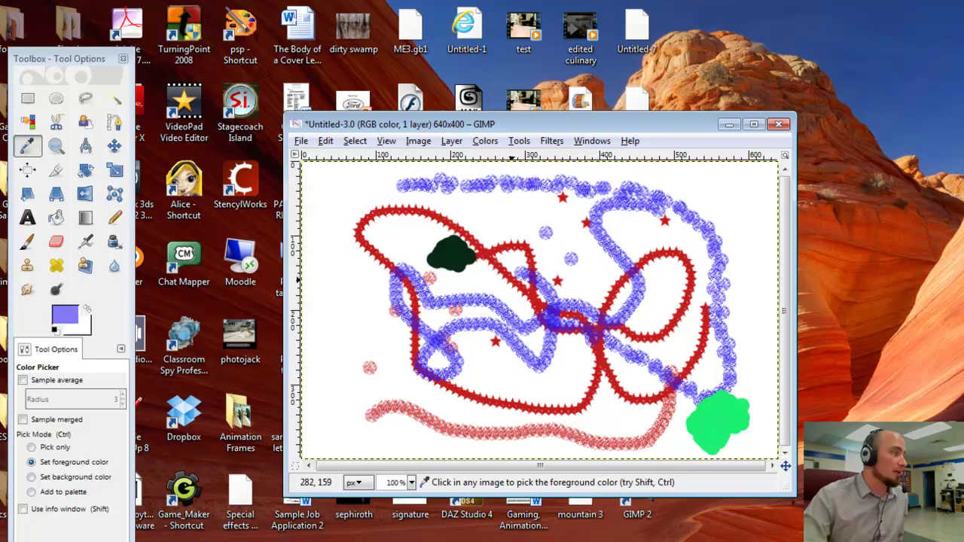
pyautogui.click(516, 281)
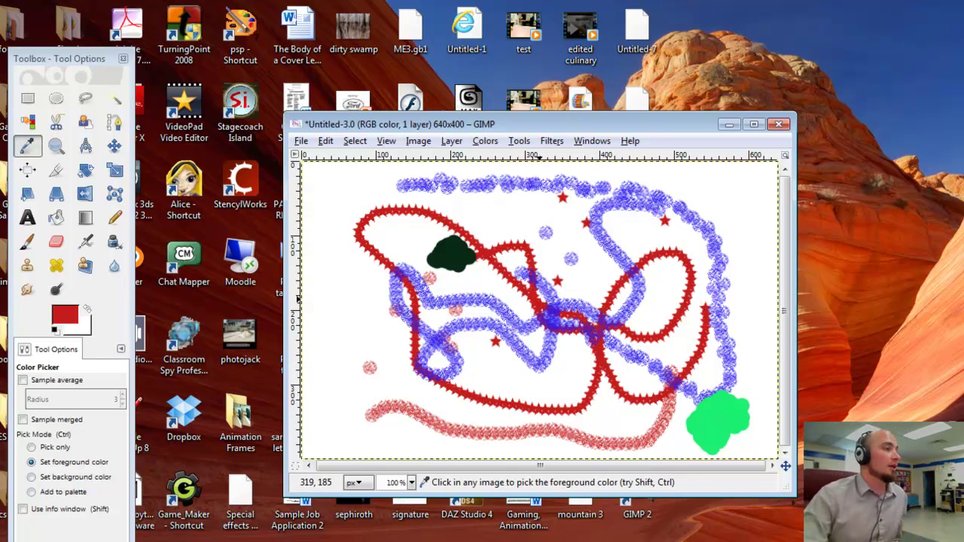
pyautogui.click(463, 260)
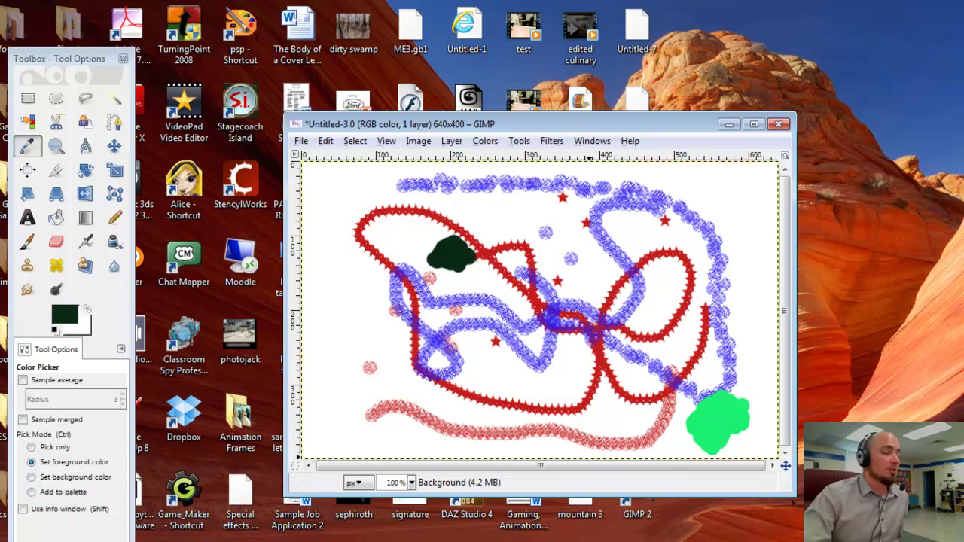